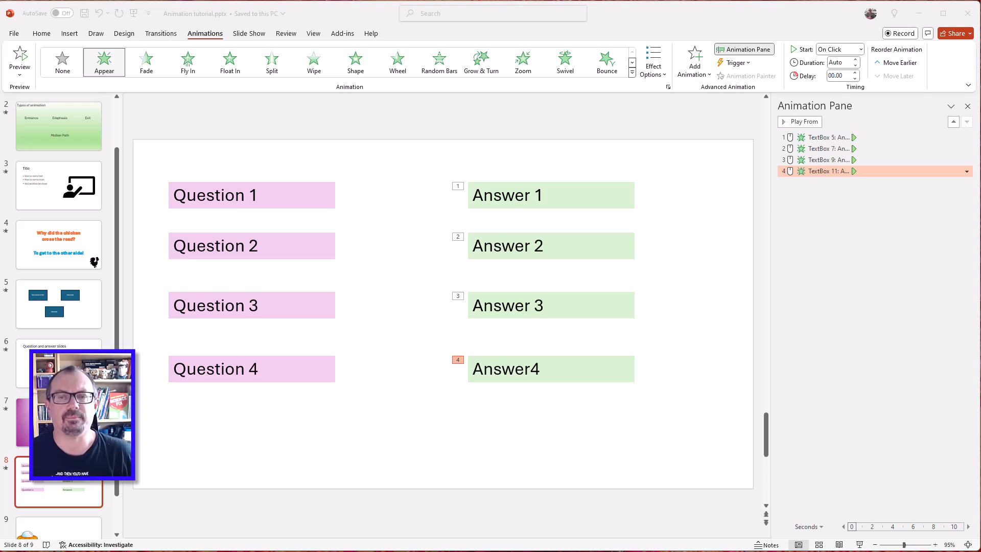
# Check which animations are applied to the four answer boxes and to the question boxes
pyautogui.click(697, 161)
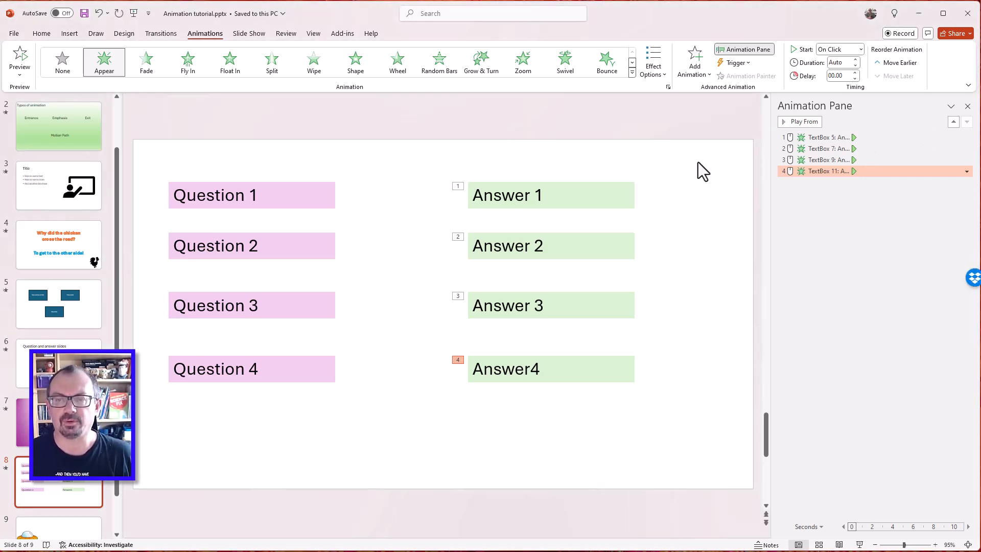
pyautogui.click(521, 193)
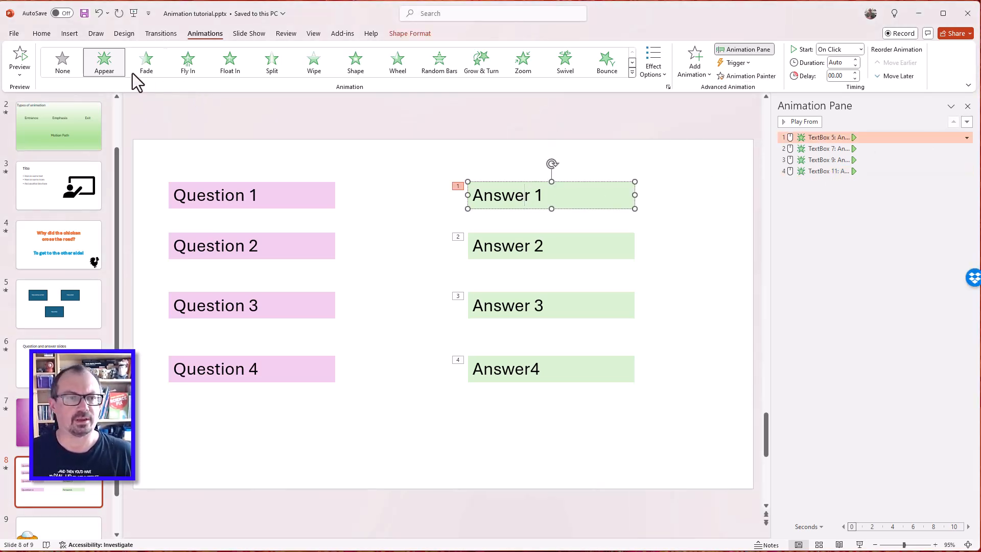
pyautogui.click(511, 245)
pyautogui.click(500, 313)
pyautogui.click(500, 364)
pyautogui.click(464, 123)
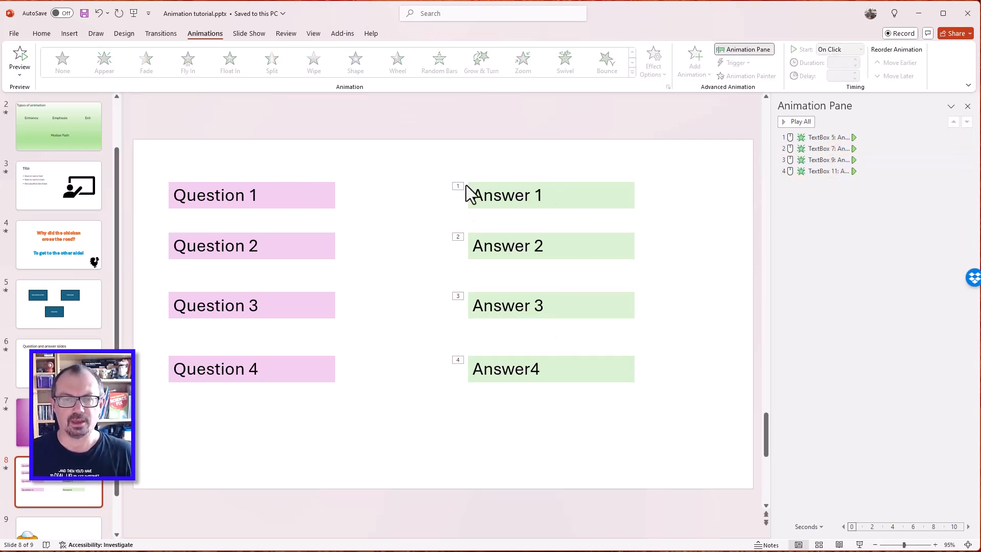
pyautogui.click(251, 197)
pyautogui.click(257, 247)
pyautogui.click(278, 373)
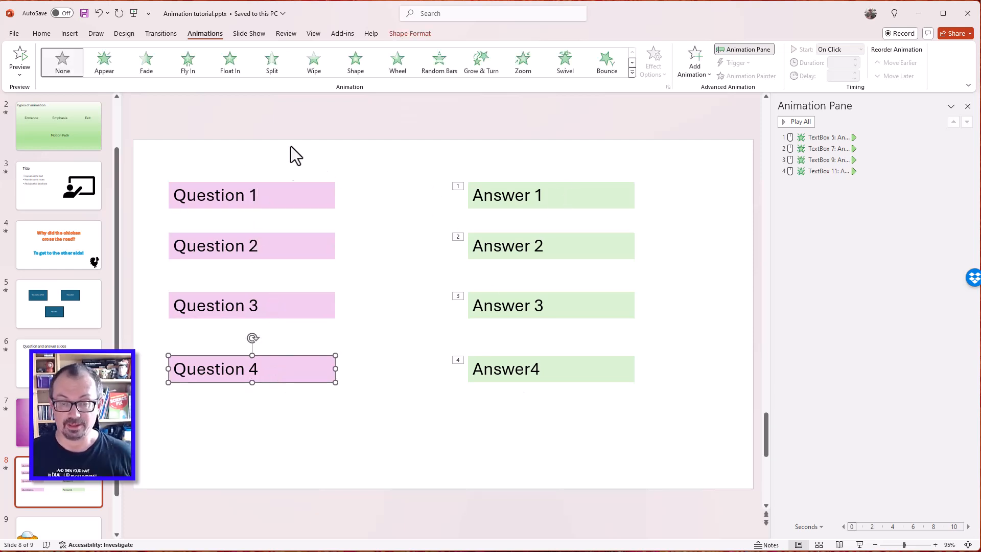
pyautogui.click(455, 124)
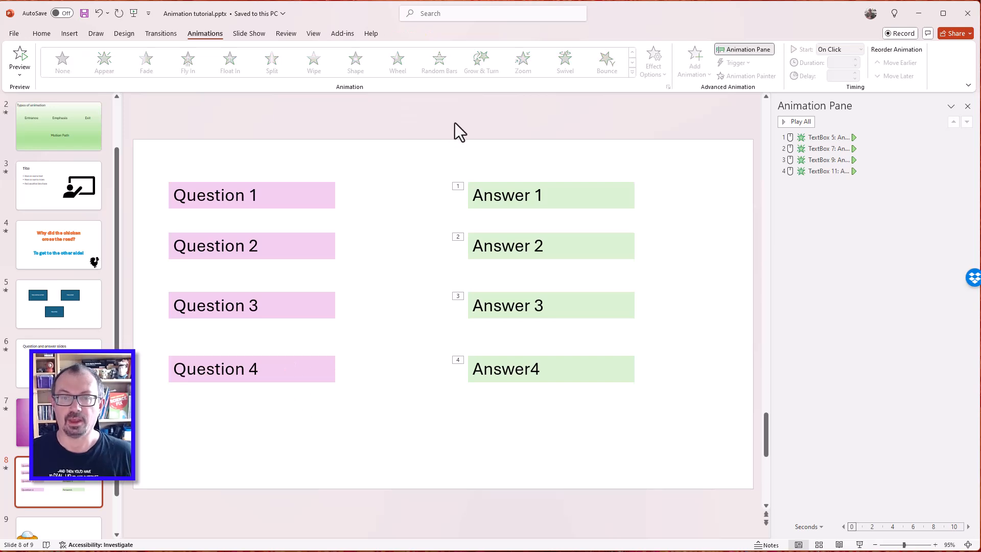
# Set Answer 1's Appear animation to trigger on a click of TextBox 4, the Question 1 box
pyautogui.click(506, 193)
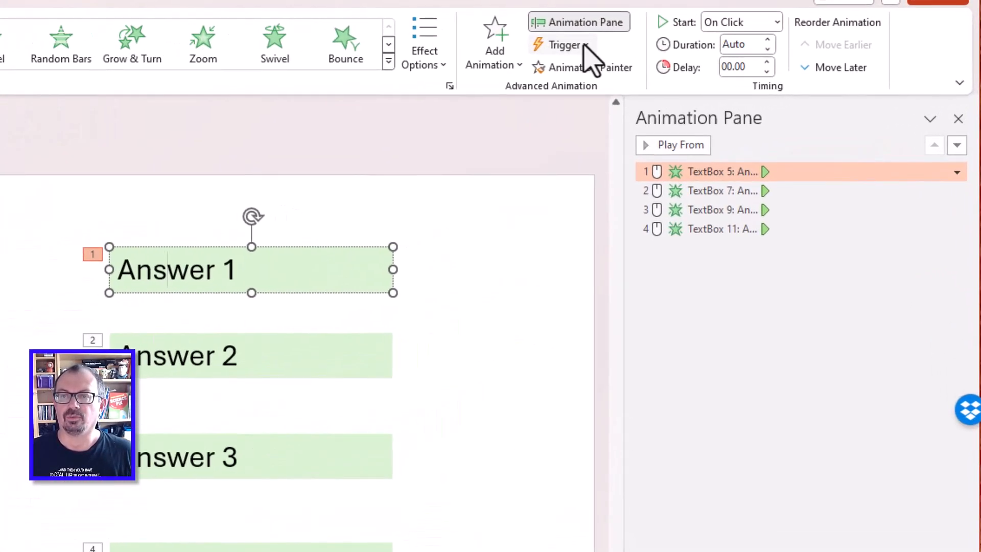
pyautogui.click(675, 54)
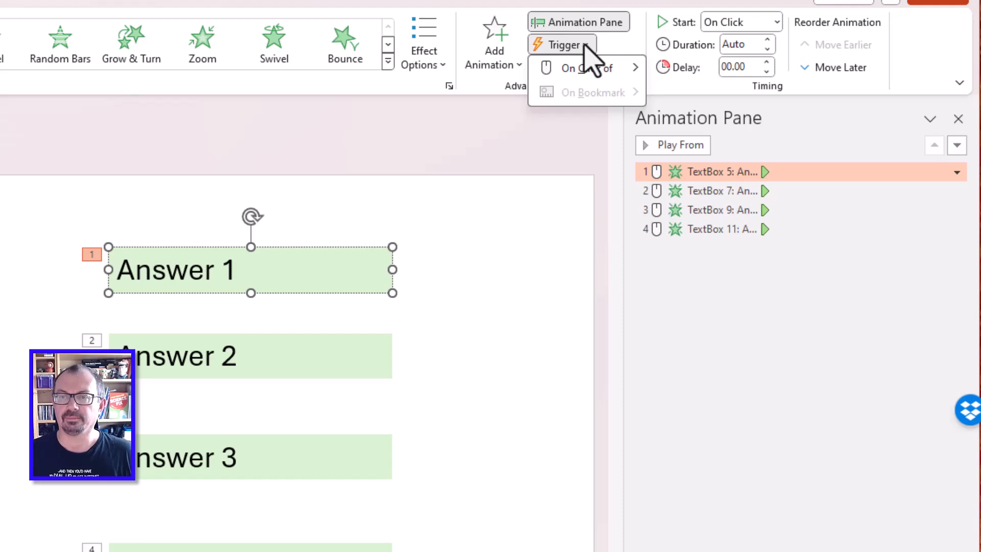
pyautogui.moveTo(584, 70)
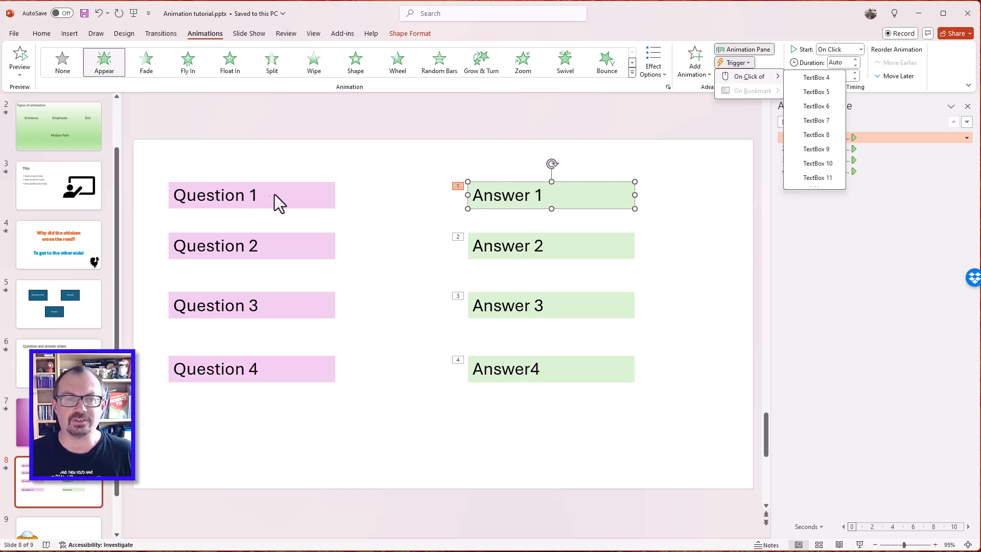
pyautogui.click(794, 77)
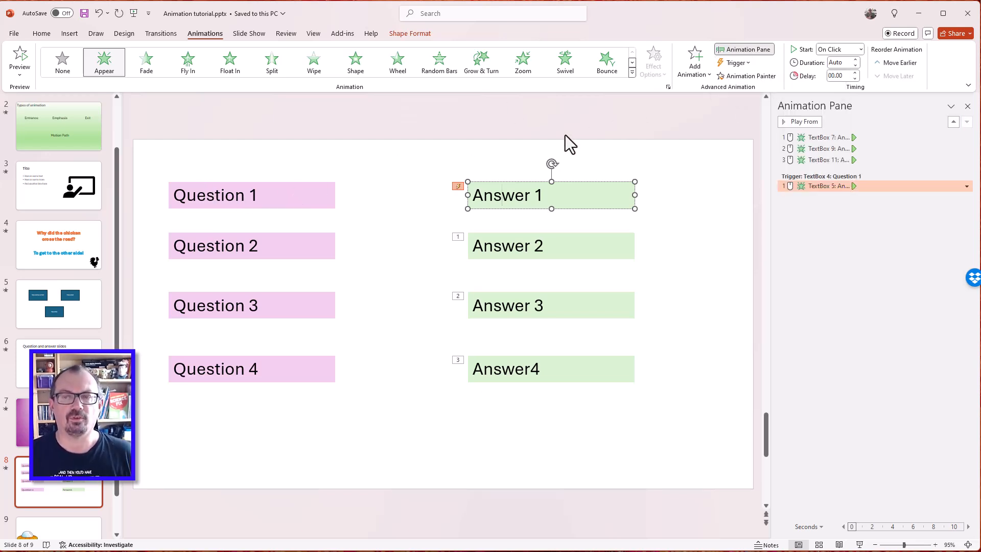
# Set Answer 2's Appear animation to trigger on a click of TextBox 6, the Question 2 box
pyautogui.click(574, 236)
pyautogui.click(735, 62)
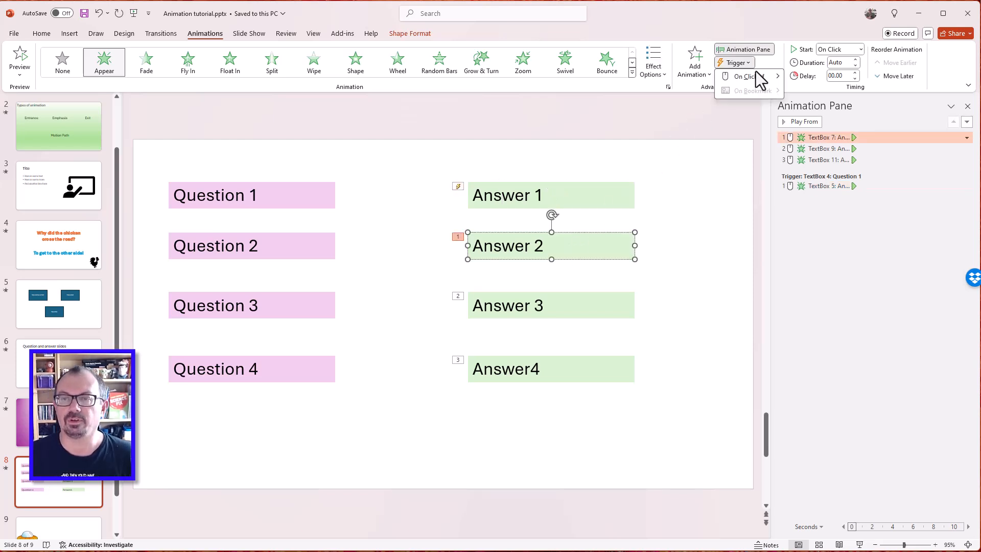
pyautogui.moveTo(760, 77)
pyautogui.click(822, 109)
# Set Answer 3's Appear animation to trigger on a click of TextBox 8, the Question 3 box
pyautogui.click(514, 306)
pyautogui.click(746, 62)
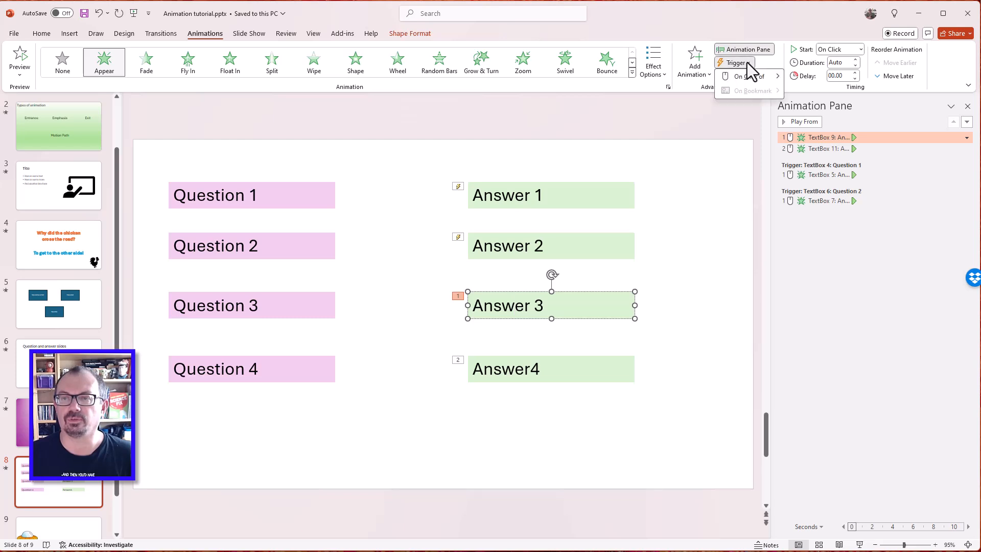
pyautogui.moveTo(752, 76)
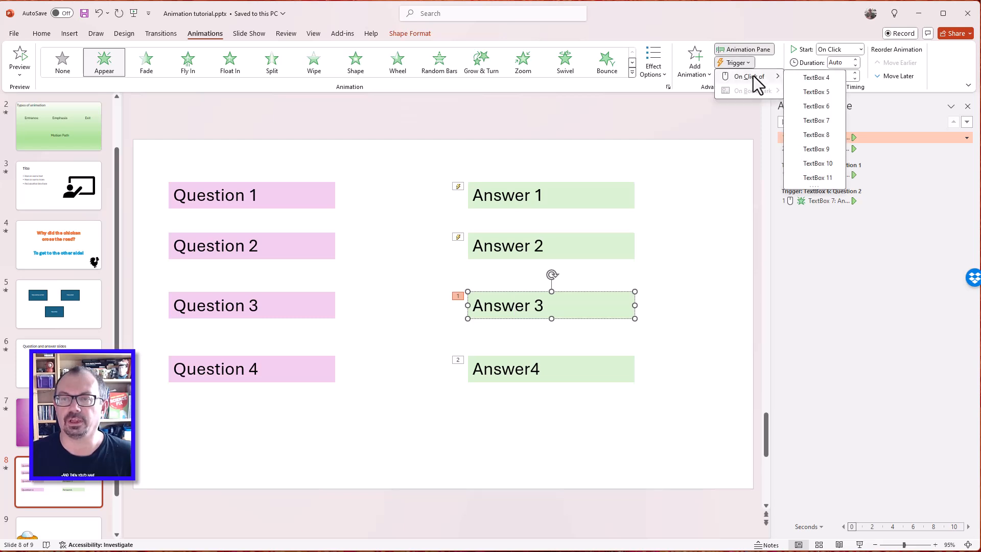
pyautogui.click(813, 136)
# Set Answer4's Appear animation to trigger on a click of TextBox 10, the Question 4 box
pyautogui.click(589, 376)
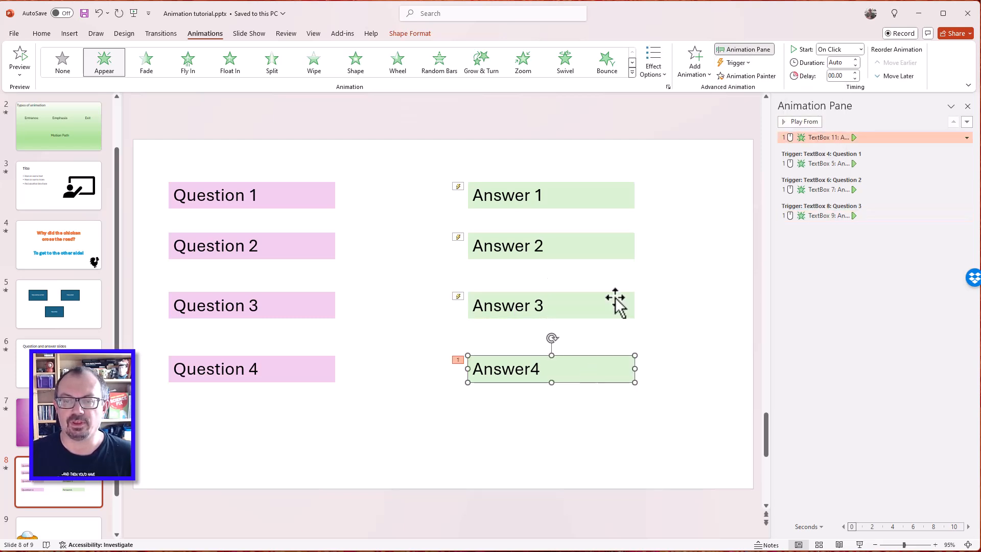
pyautogui.click(749, 63)
pyautogui.moveTo(750, 77)
pyautogui.click(818, 178)
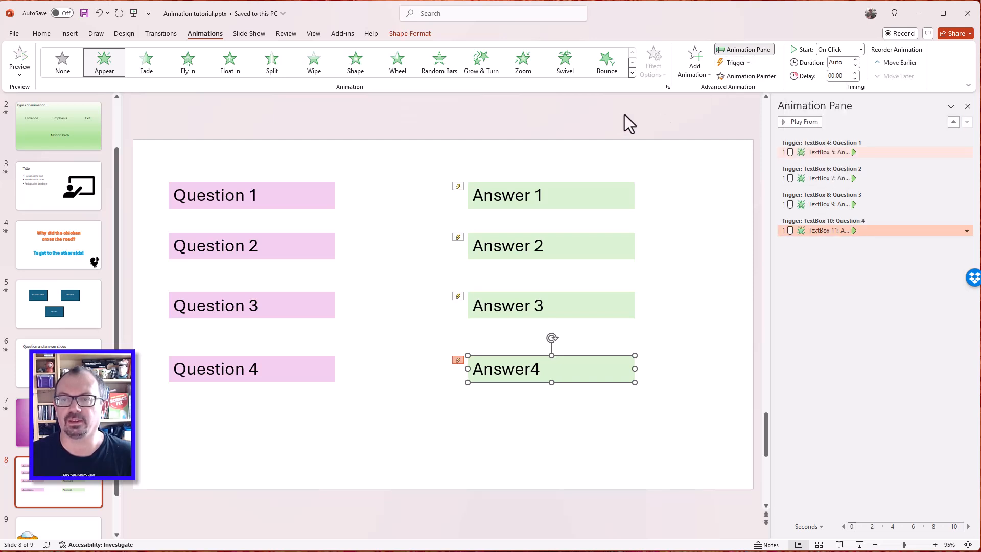
pyautogui.click(621, 115)
# Run the slide show from the current slide and test the triggers of Questions 3, 4, 1 and 2 in that order
pyautogui.click(253, 34)
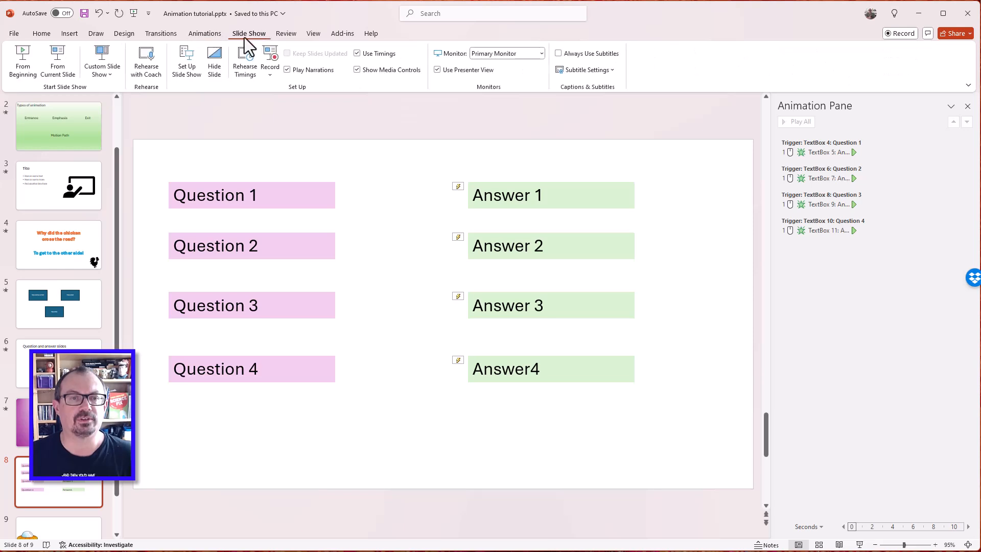
pyautogui.click(52, 59)
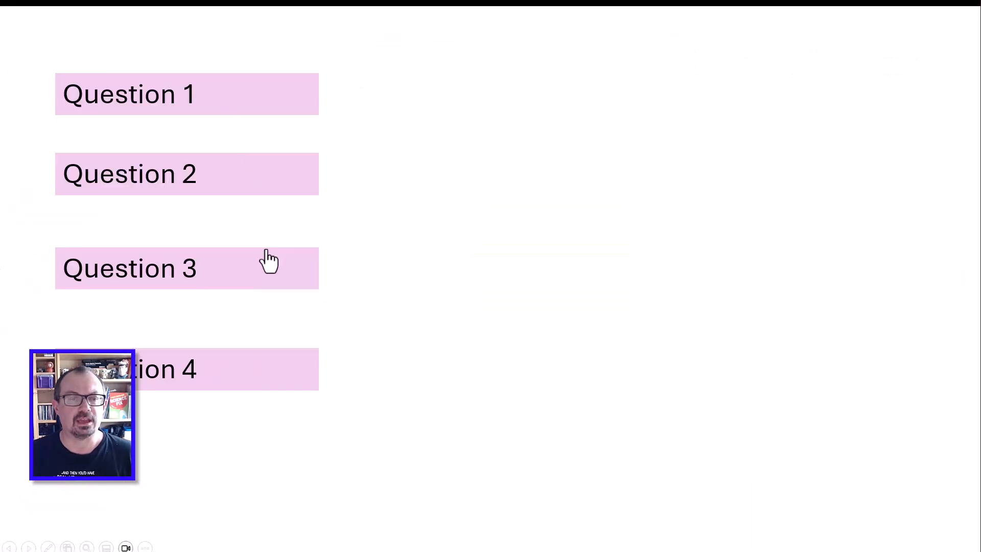
pyautogui.click(235, 284)
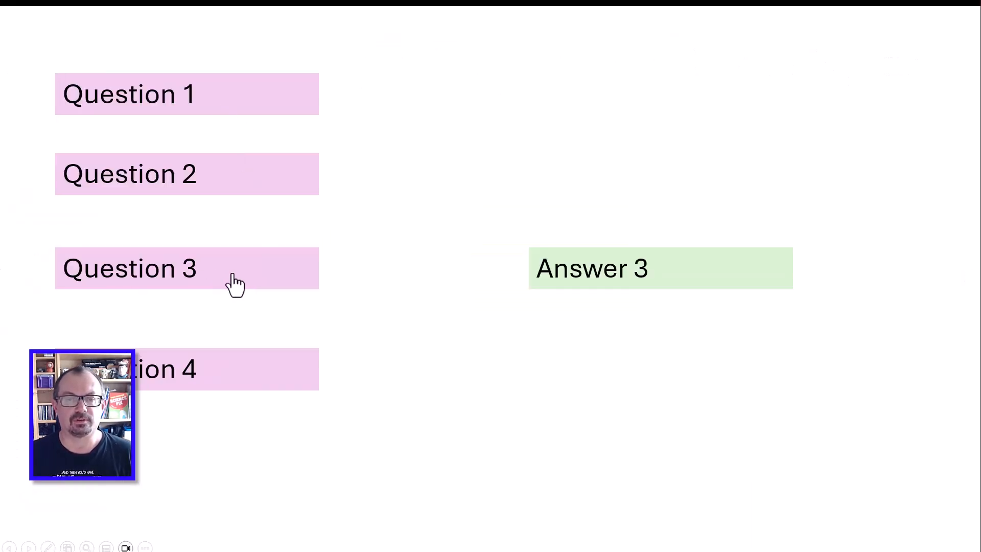
pyautogui.click(243, 380)
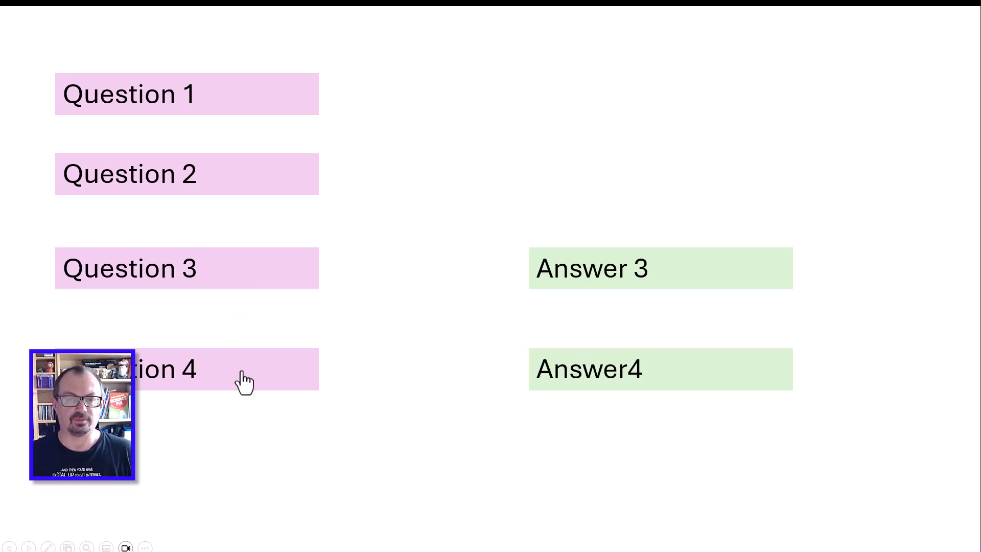
pyautogui.click(236, 105)
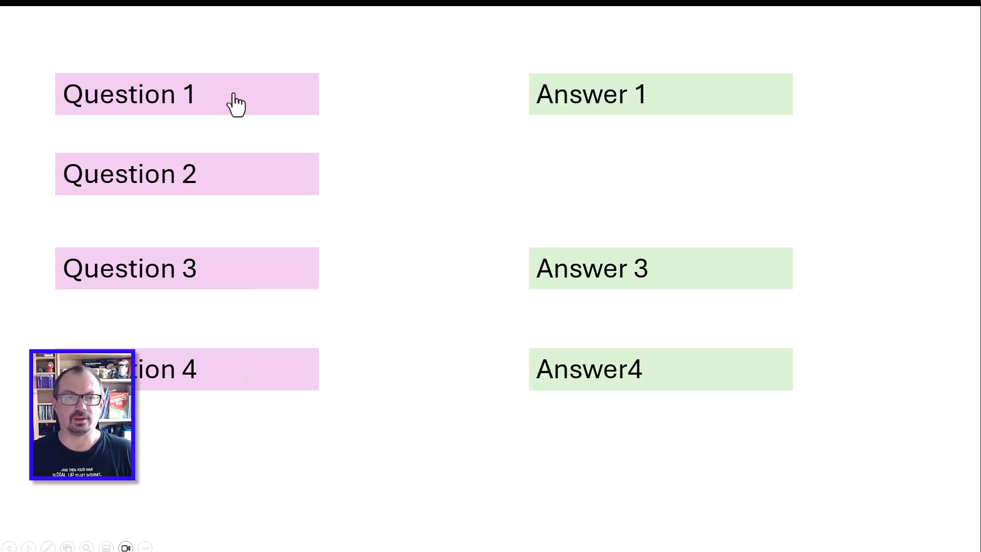
pyautogui.click(244, 186)
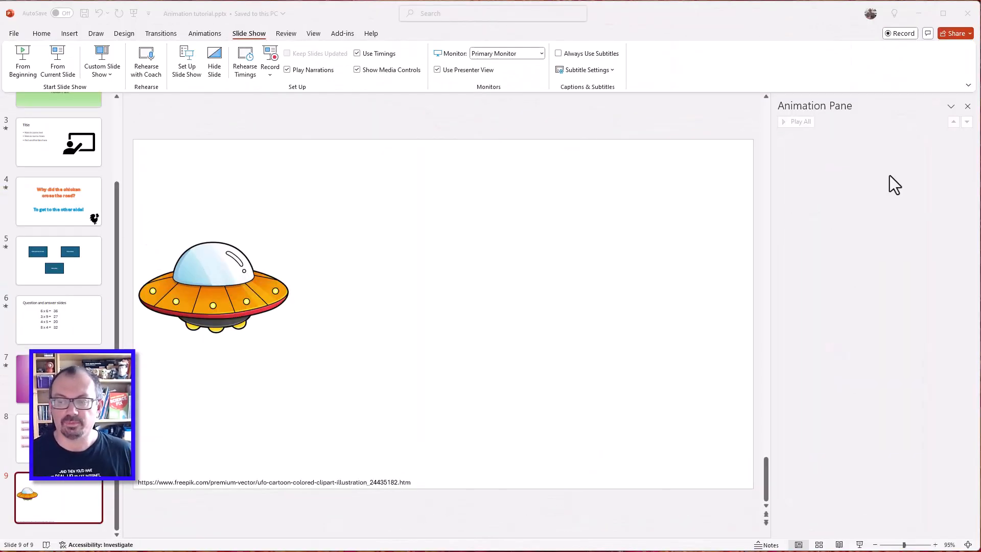
# Apply a Custom Path motion animation to the UFO picture, drawing a wavy path from the UFO to the slide's opposite edge
pyautogui.click(204, 268)
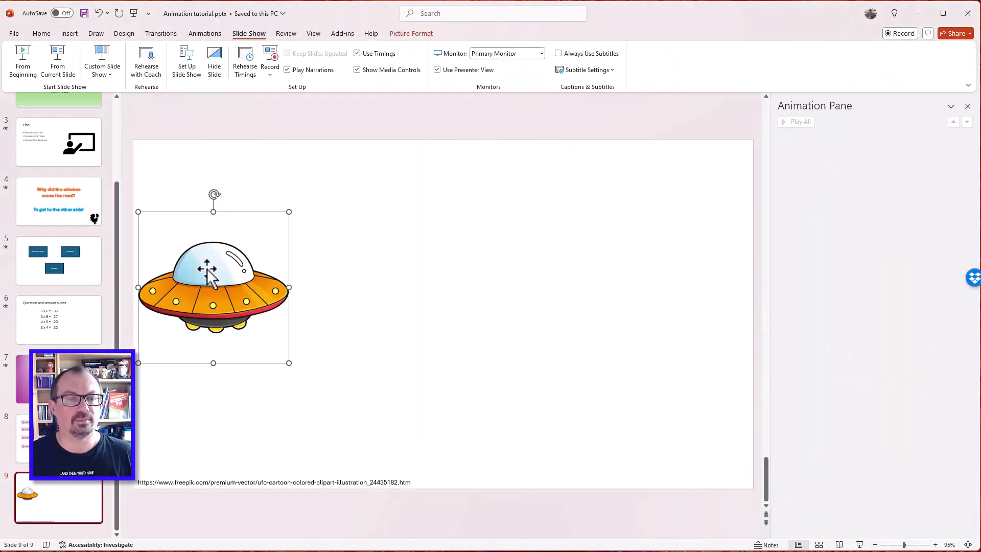
pyautogui.click(210, 33)
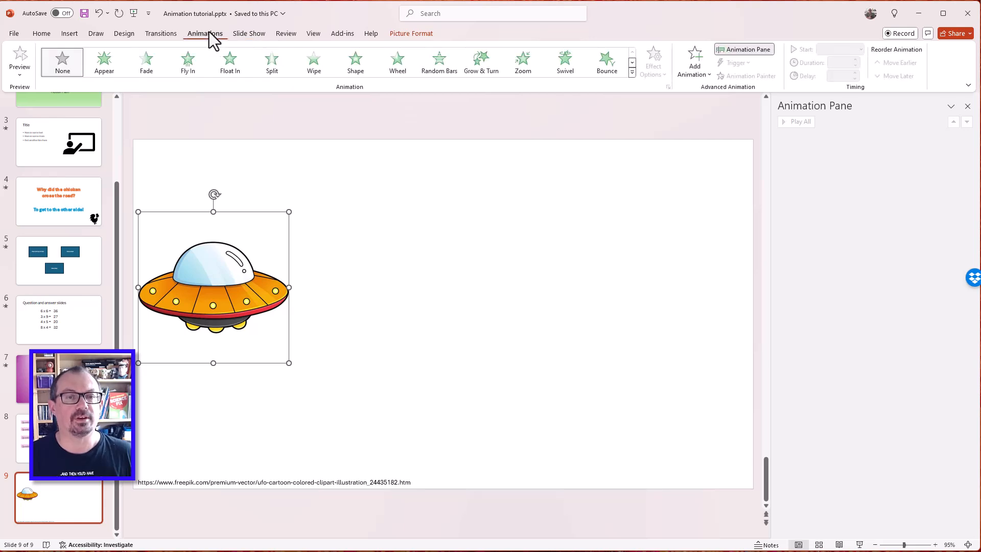
pyautogui.click(633, 72)
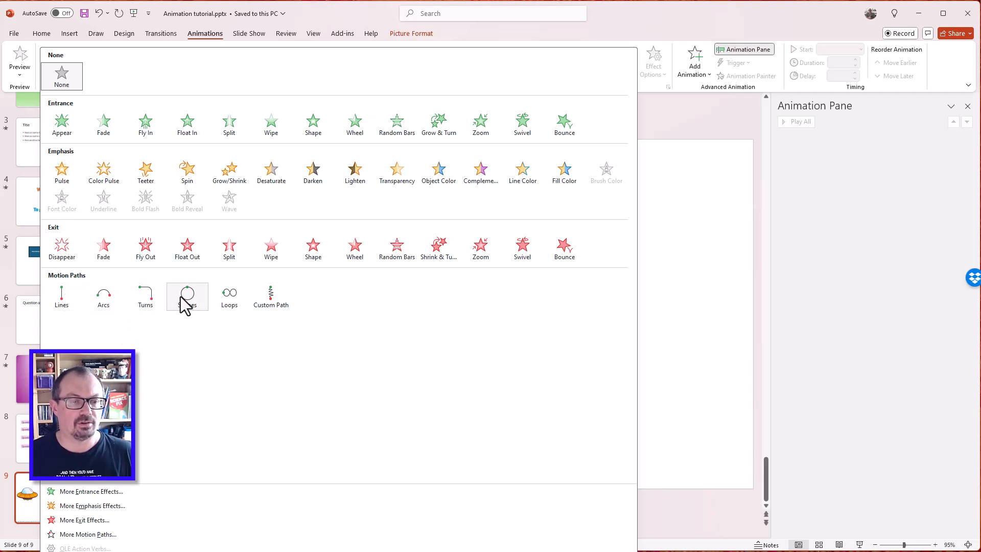
pyautogui.click(271, 296)
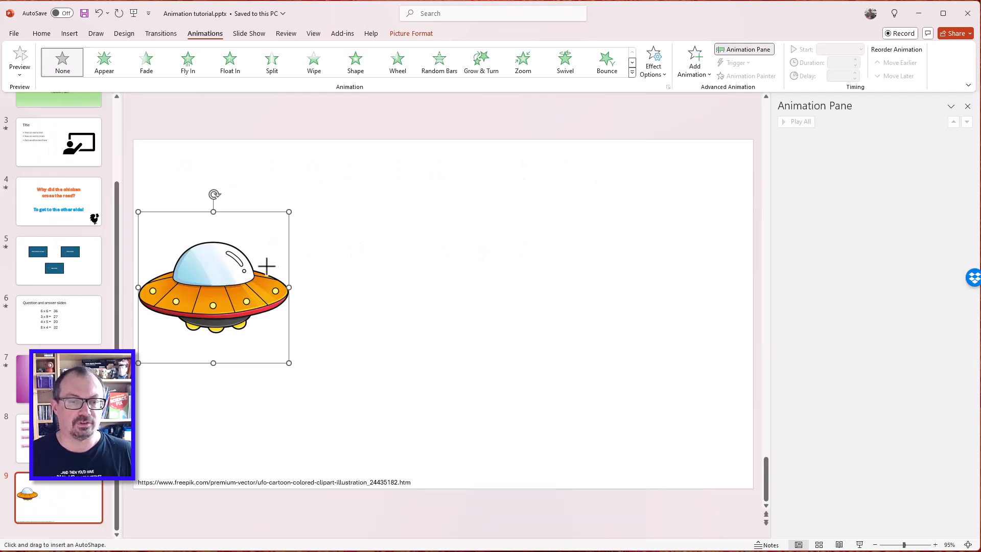
pyautogui.moveTo(228, 270)
pyautogui.mouseDown()
pyautogui.moveTo(293, 228)
pyautogui.moveTo(339, 332)
pyautogui.moveTo(449, 332)
pyautogui.moveTo(508, 238)
pyautogui.moveTo(569, 342)
pyautogui.moveTo(668, 293)
pyautogui.moveTo(743, 307)
pyautogui.mouseUp()
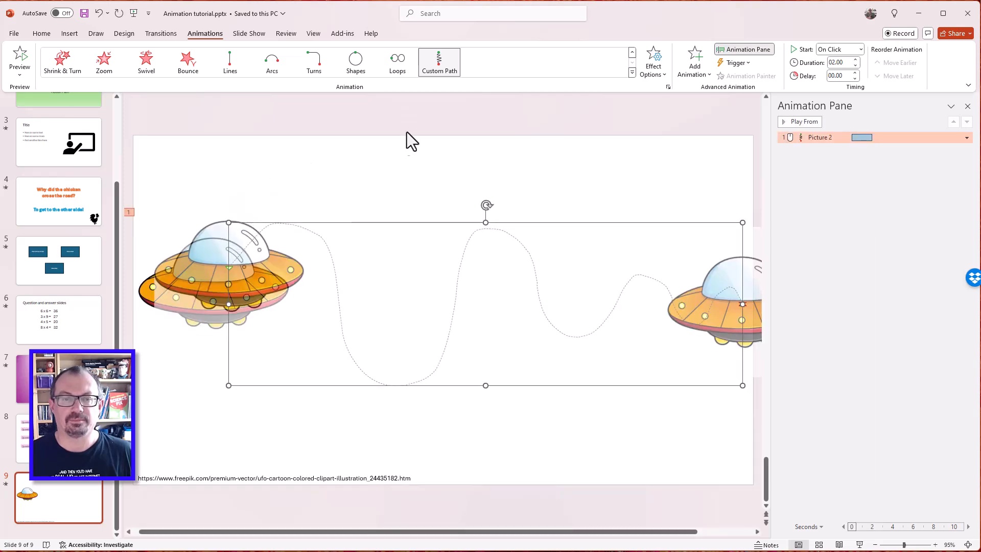
pyautogui.click(394, 117)
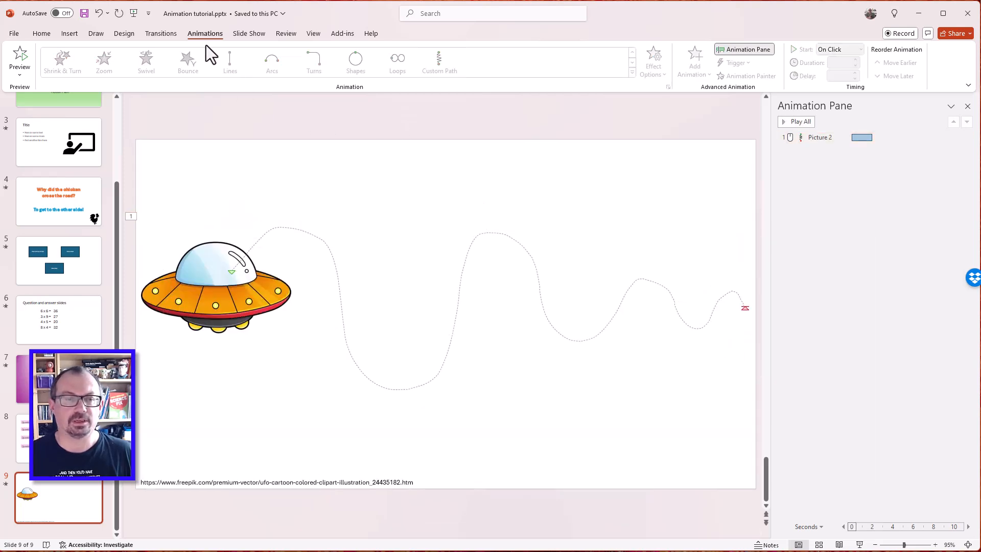
# Run the slide show from the UFO slide and play its motion path animation
pyautogui.click(252, 33)
pyautogui.click(60, 59)
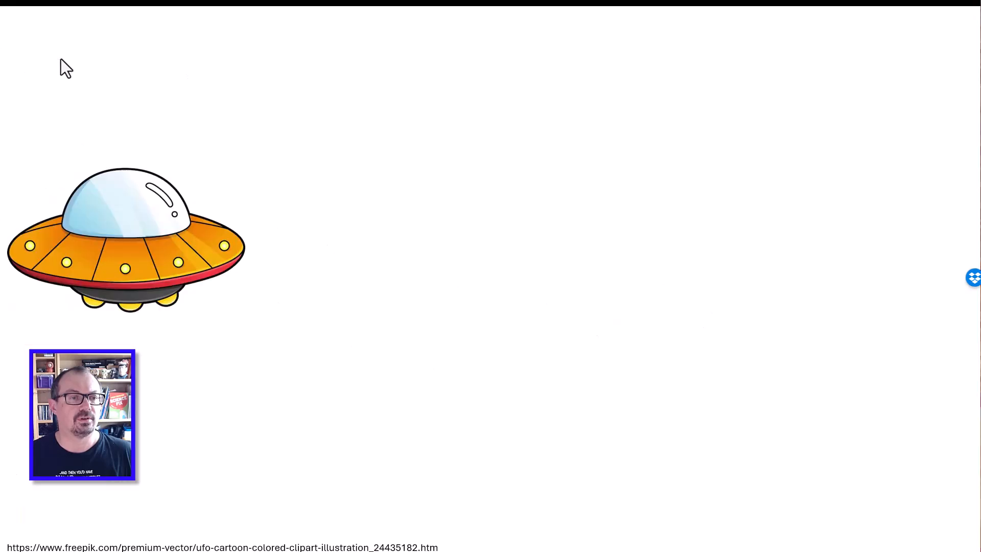
pyautogui.click(207, 87)
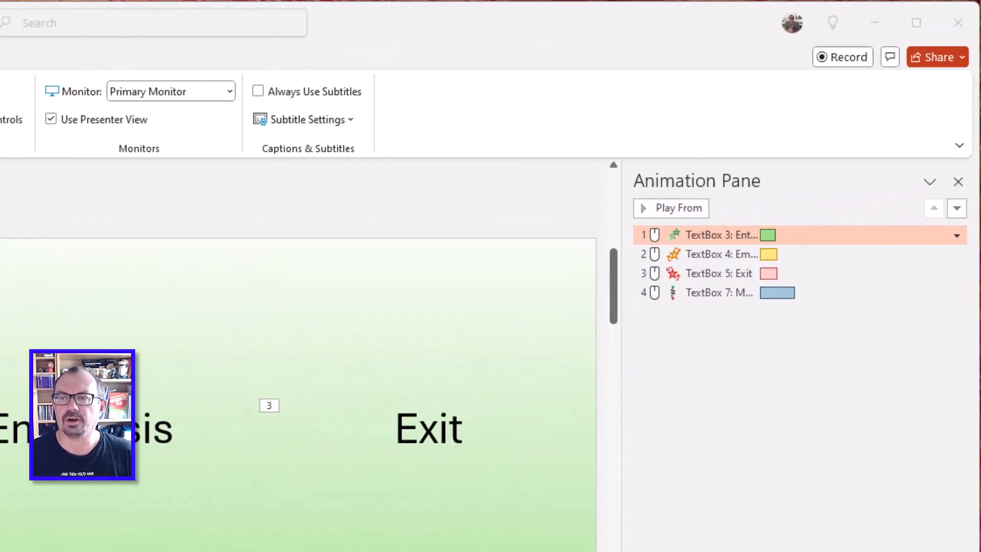
# Try a duration of about 2 seconds and a shorter one of about 0.5 seconds for the Entrance text's animation, previewing each
pyautogui.click(775, 236)
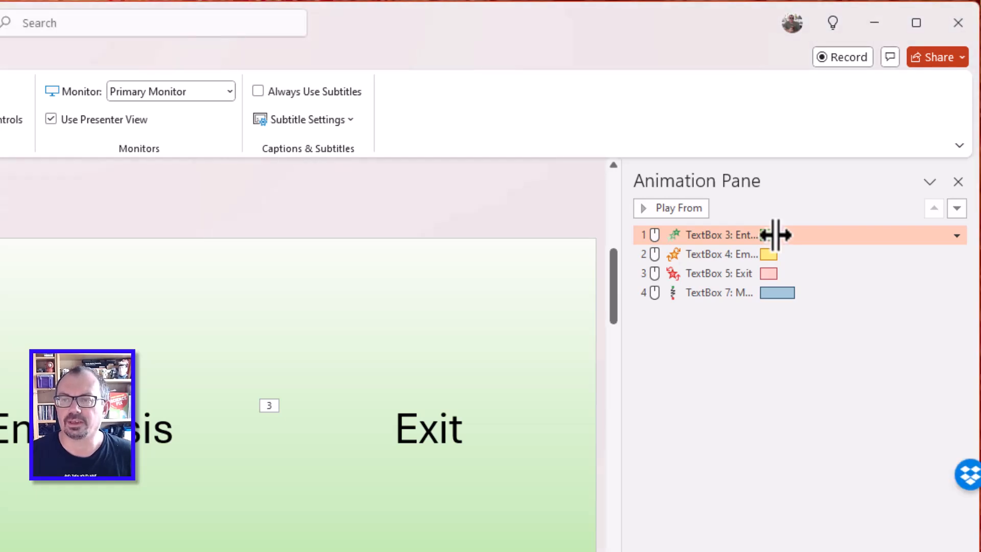
pyautogui.moveTo(773, 234); pyautogui.dragTo(796, 239)
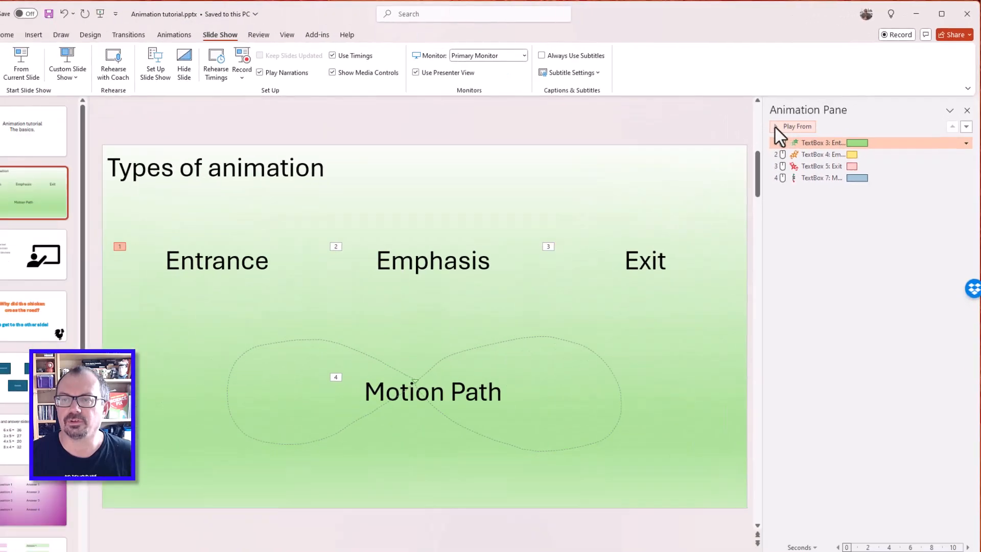
pyautogui.click(641, 208)
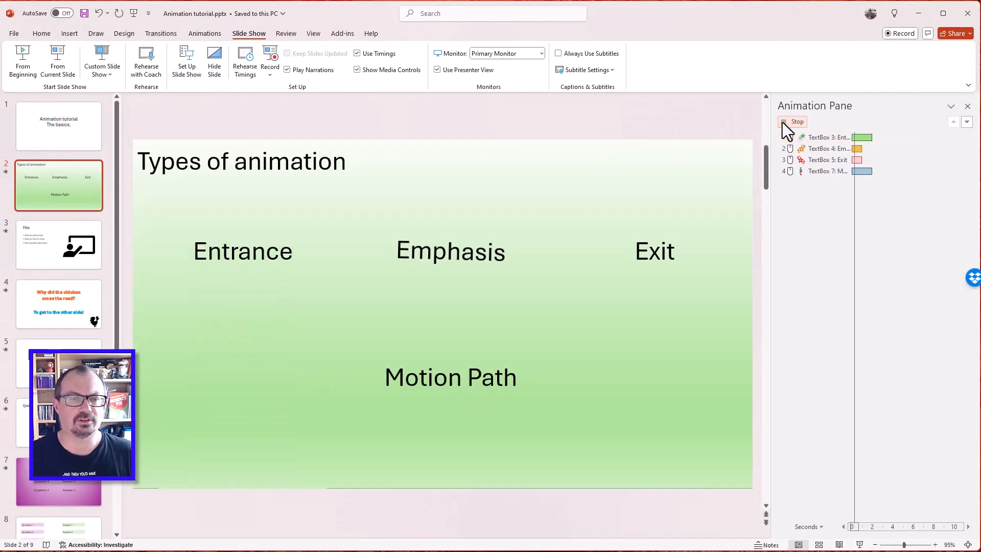
pyautogui.moveTo(871, 135); pyautogui.dragTo(857, 135)
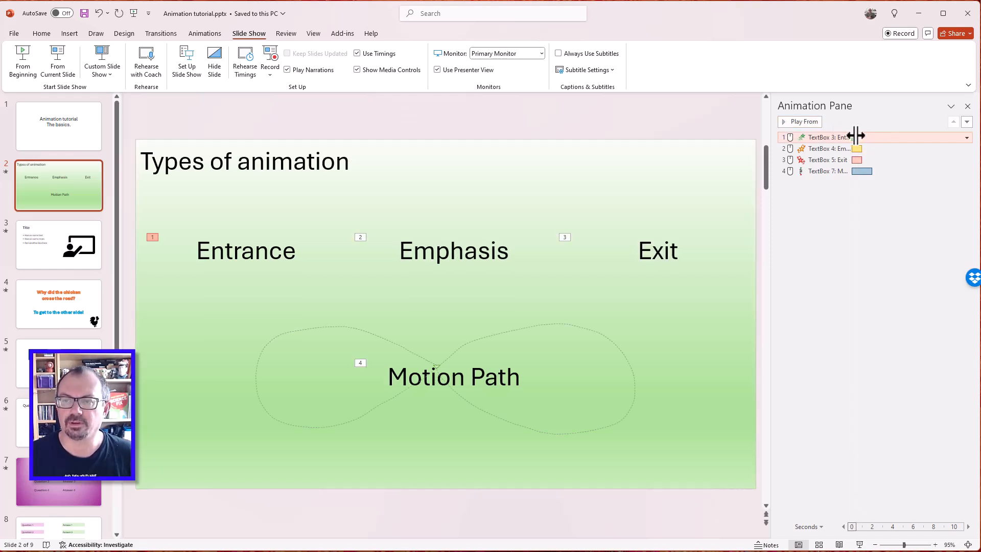
pyautogui.click(789, 121)
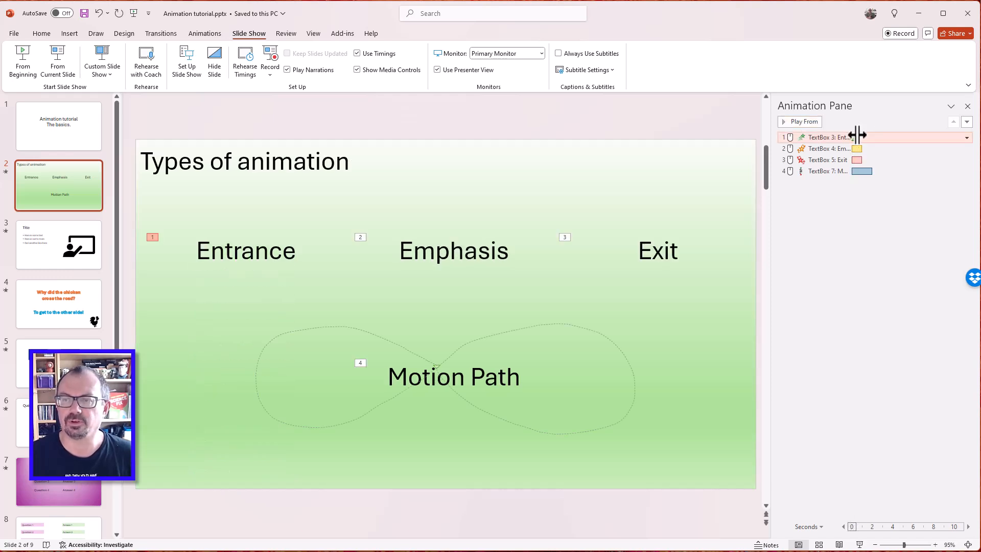
# Lengthen the Entrance text's animation to about 1.1 seconds and examine the duration and trigger options in its timing settings
pyautogui.moveTo(860, 135); pyautogui.dragTo(863, 135)
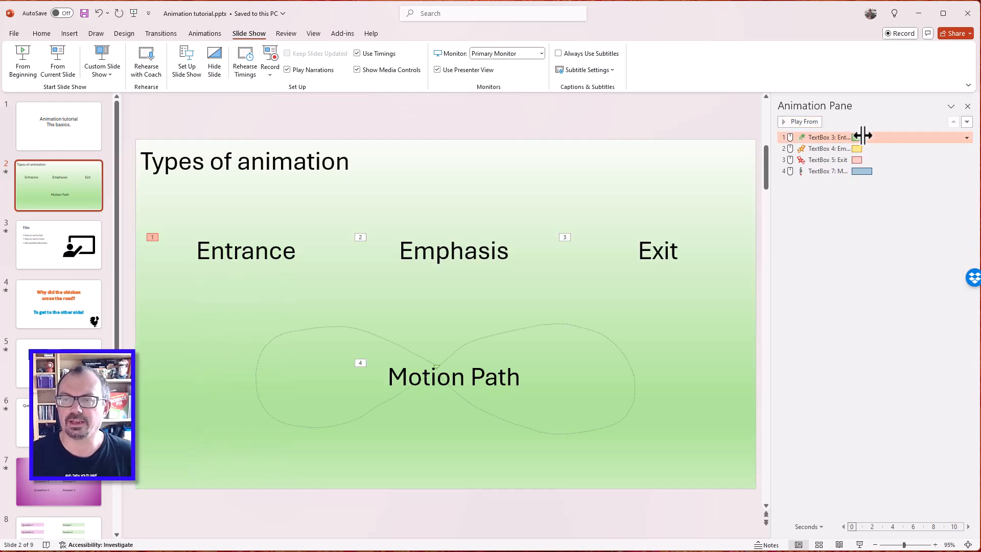
pyautogui.click(966, 137)
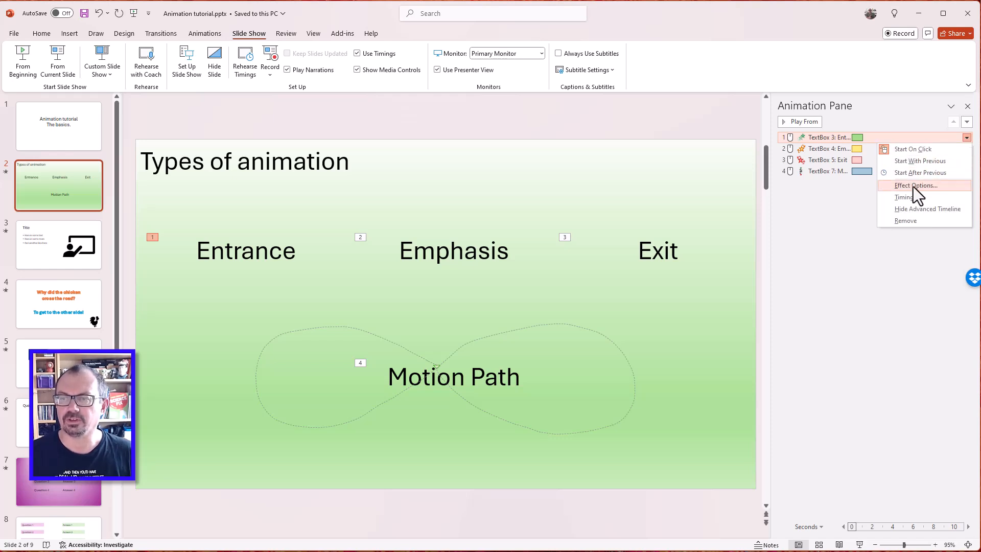
pyautogui.click(905, 198)
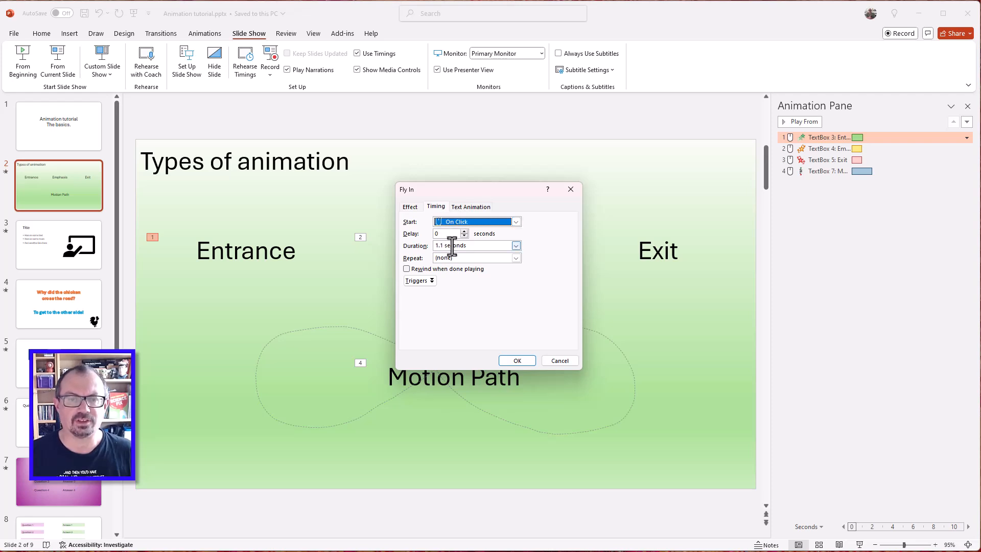
pyautogui.click(449, 246)
pyautogui.click(516, 246)
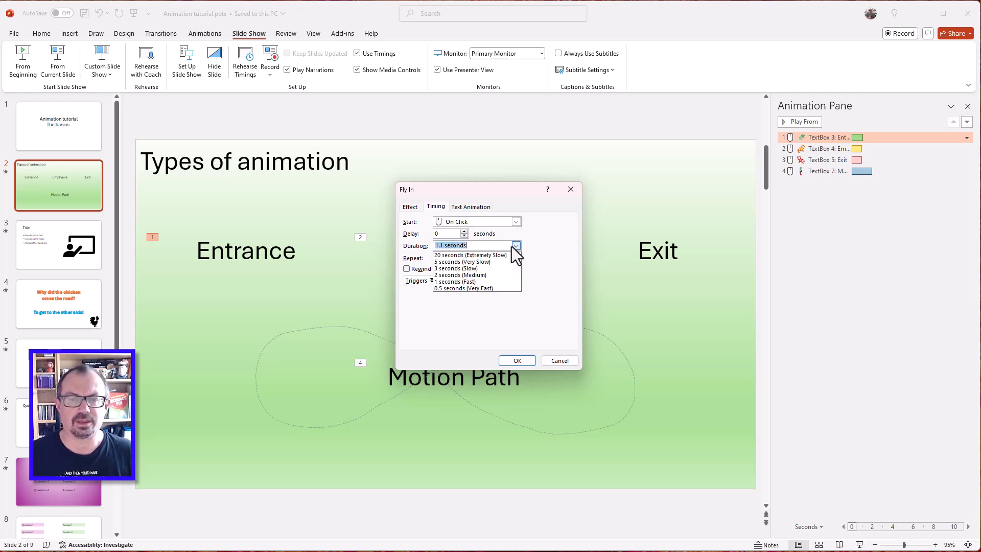
pyautogui.click(513, 247)
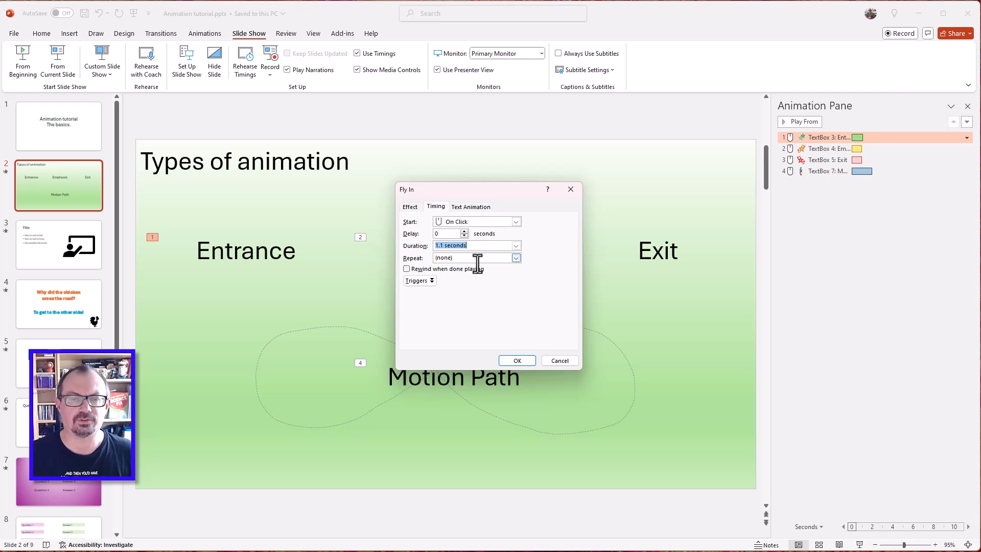
pyautogui.click(424, 279)
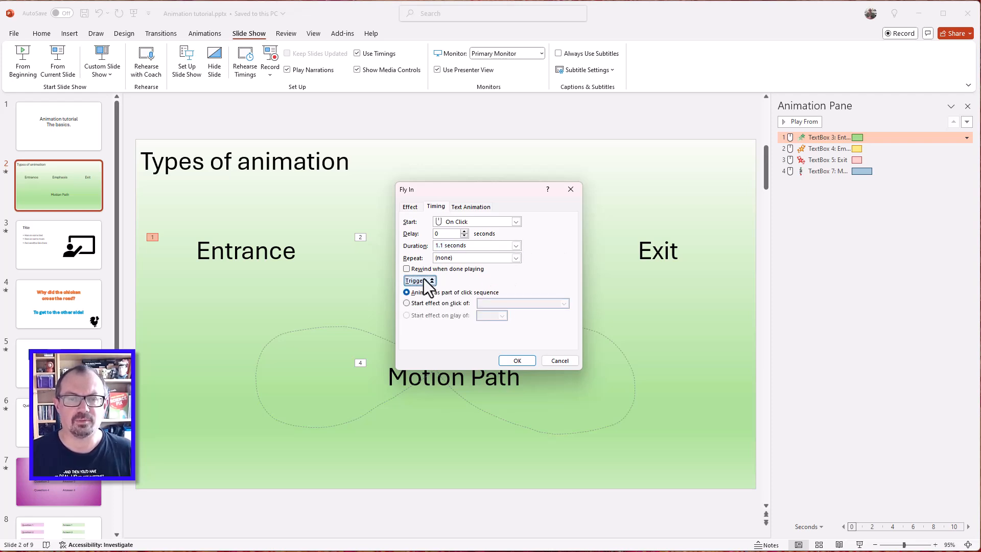
pyautogui.click(424, 279)
# Review the Entrance text's Fly In settings for text animation, direction and Animate text, keep All at once, and accept the settings
pyautogui.click(471, 206)
pyautogui.click(410, 207)
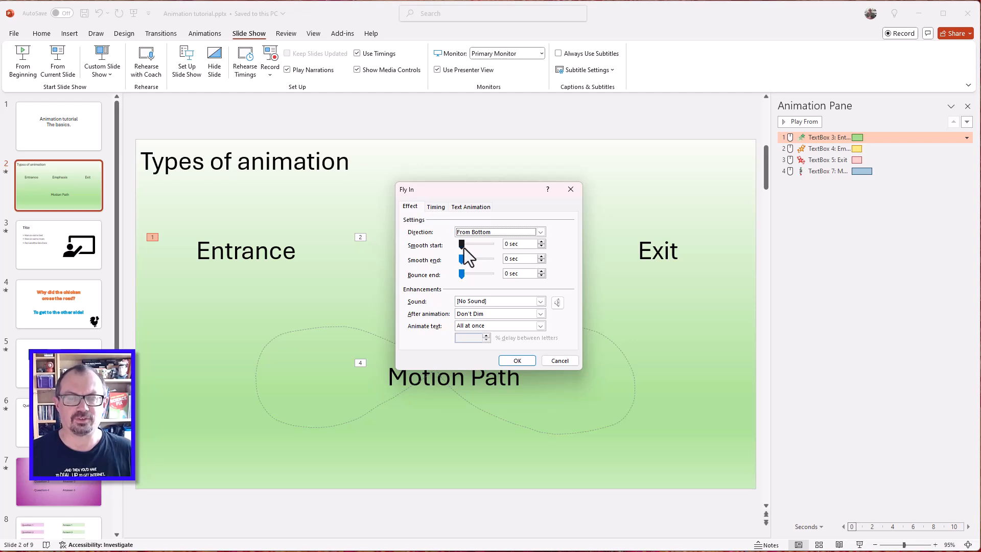
pyautogui.click(476, 235)
pyautogui.click(475, 236)
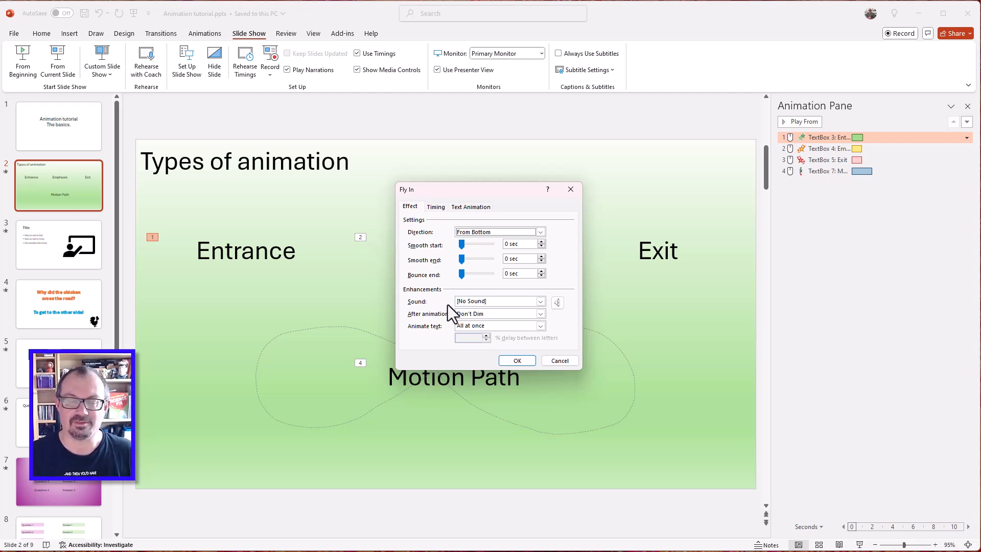
pyautogui.click(462, 326)
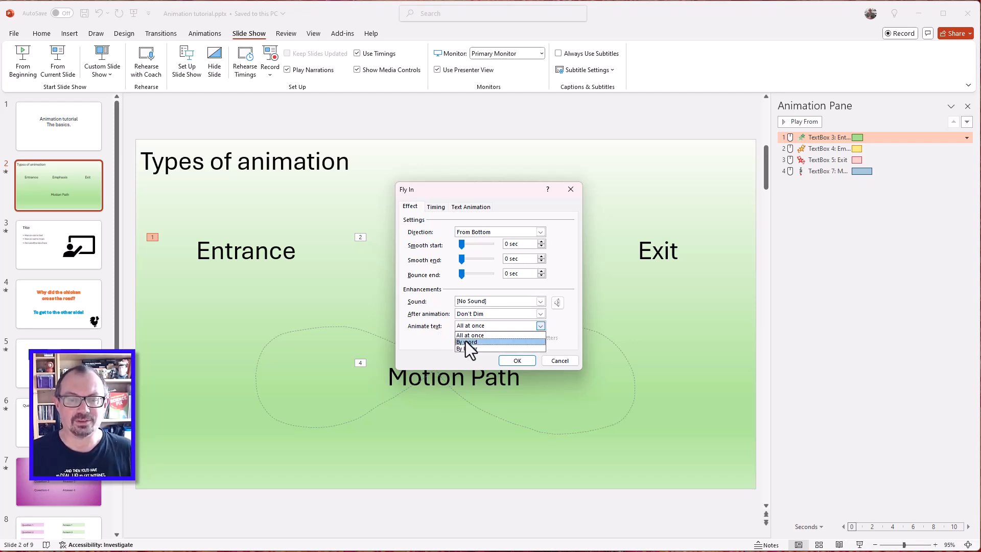
pyautogui.click(452, 339)
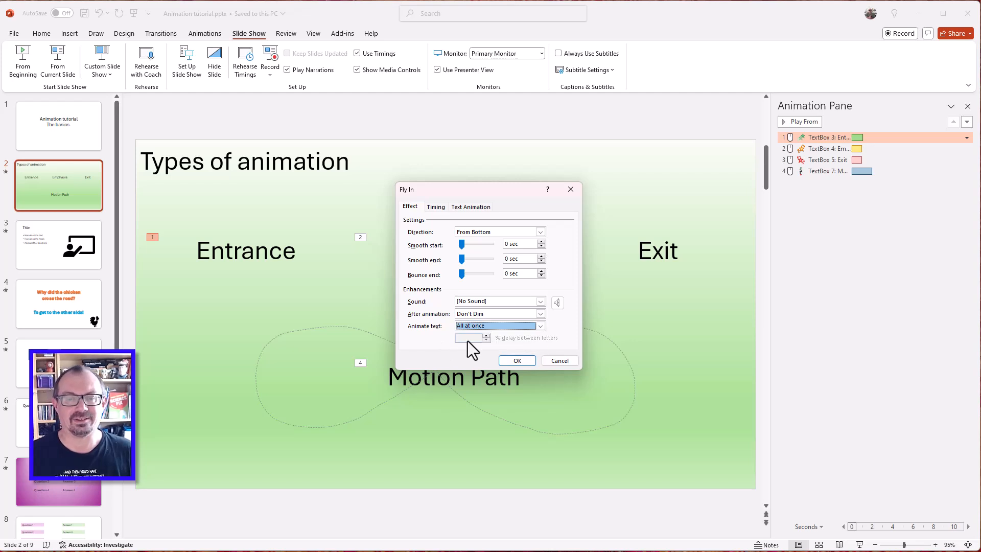
pyautogui.click(516, 360)
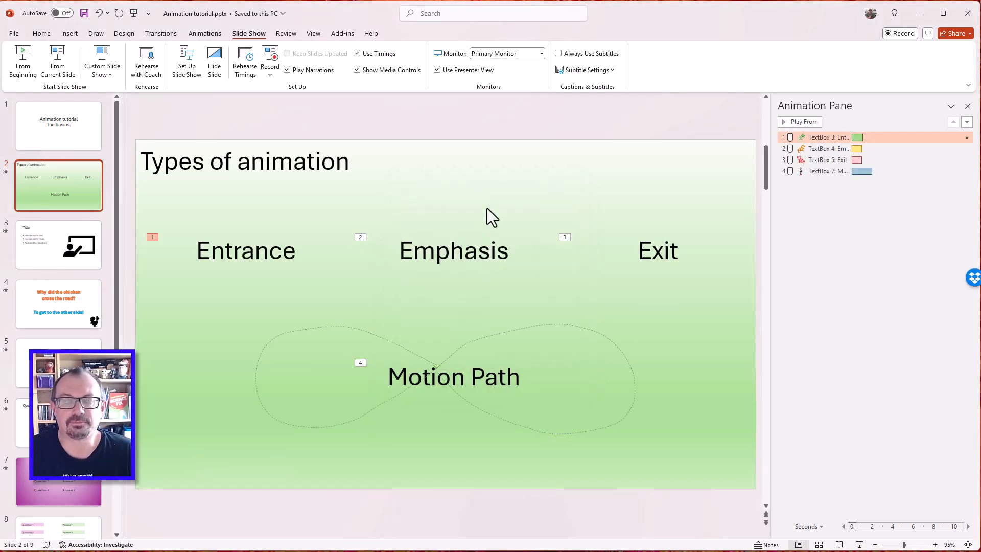